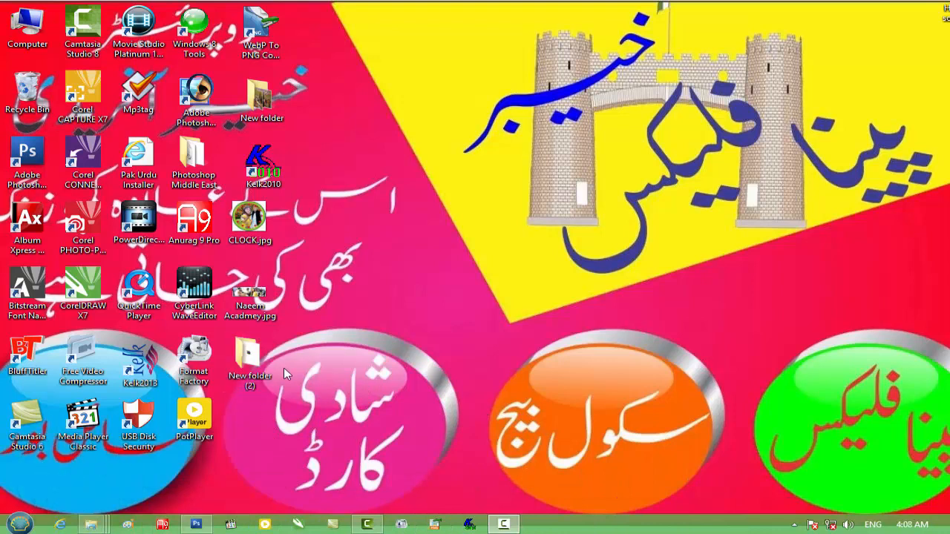
Step: Open the fireworks brushes archive in the desktop's New folder (2) and preview the Firework-Brushes JPEG image inside it
double_click(249, 356)
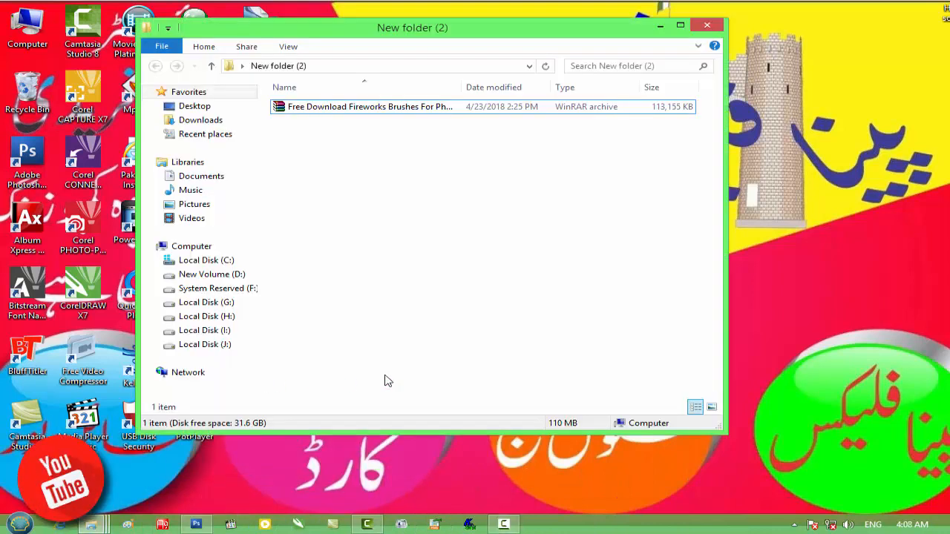
double_click(388, 110)
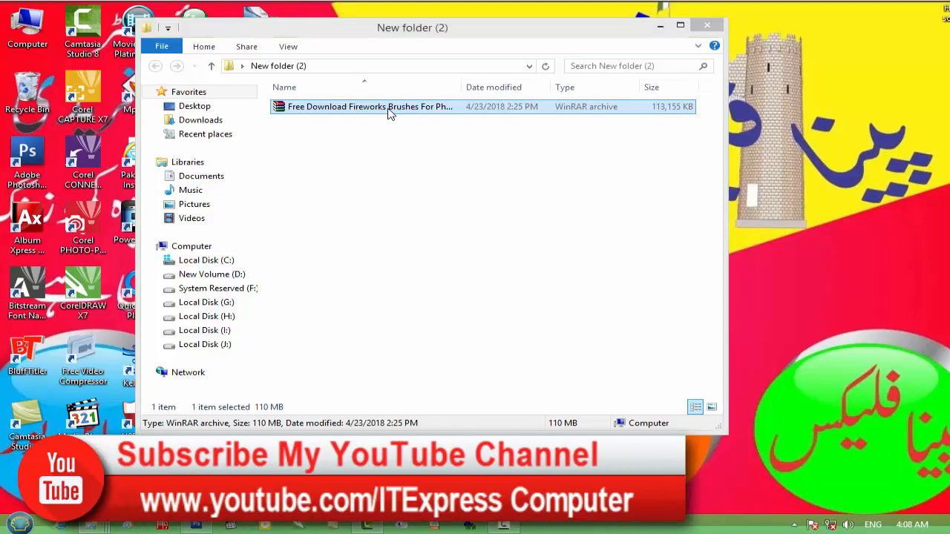
double_click(326, 169)
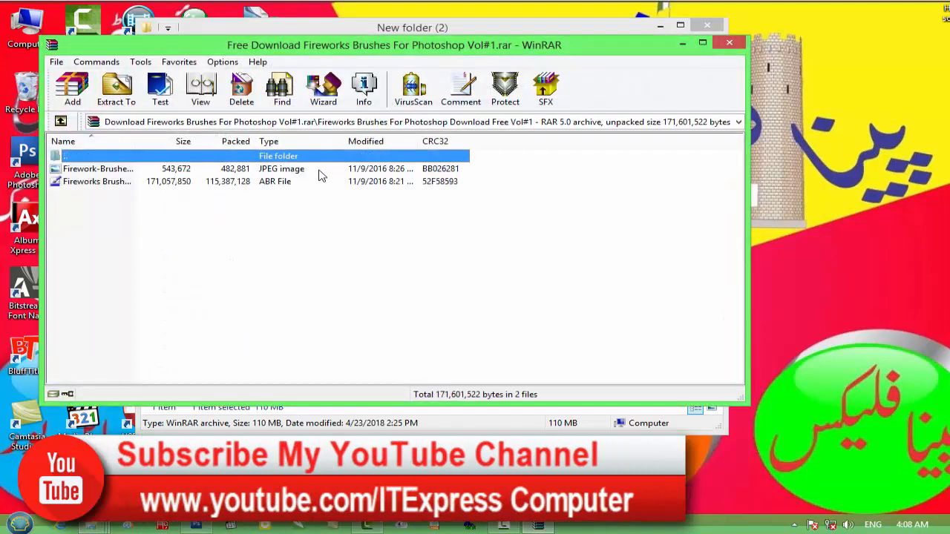
double_click(239, 170)
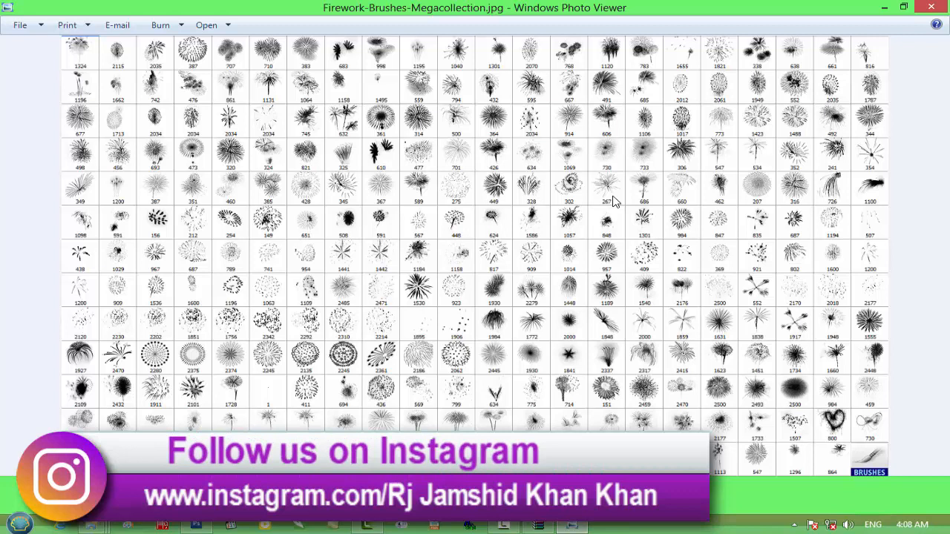
left_click(931, 7)
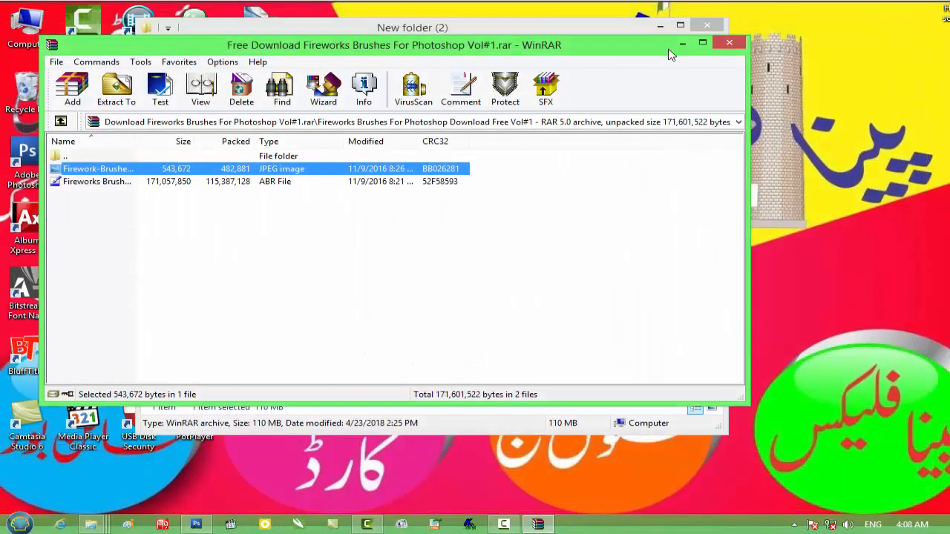
left_click(729, 43)
Step: Extract the fireworks brushes archive into its current folder and check the contents of the extracted folder
right_click(308, 110)
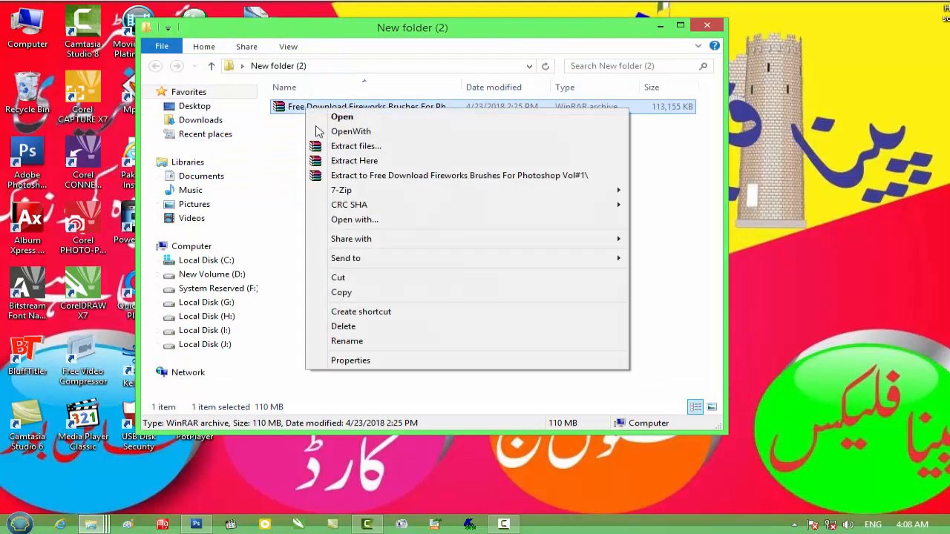
left_click(358, 163)
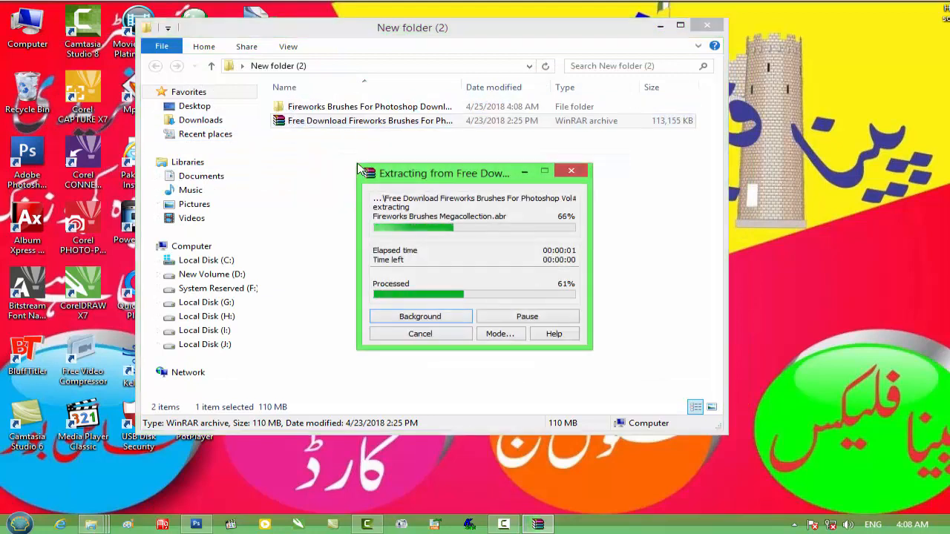
double_click(369, 106)
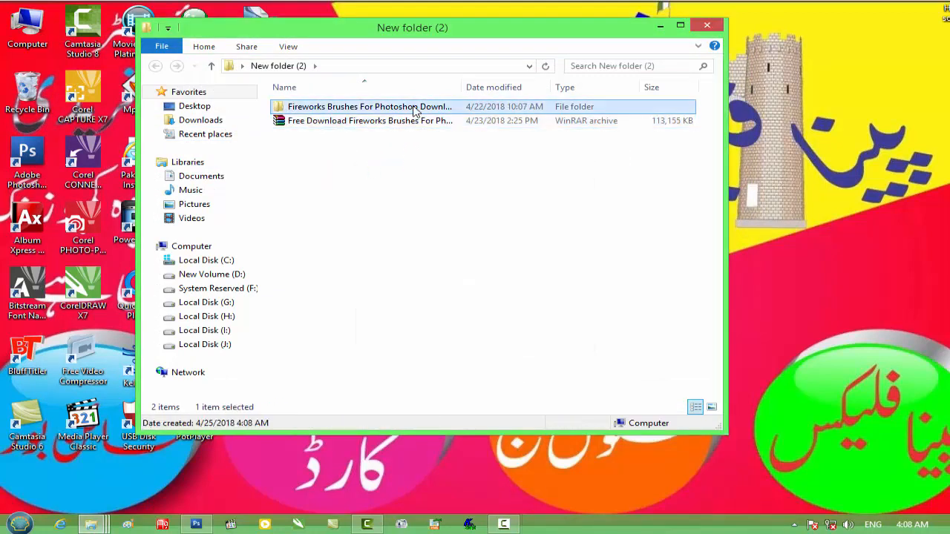
double_click(542, 30)
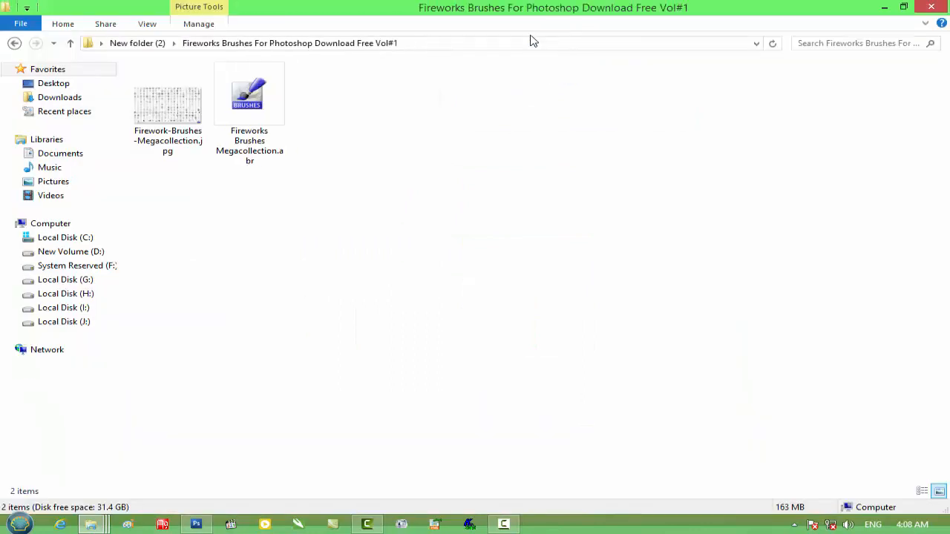
left_click(884, 8)
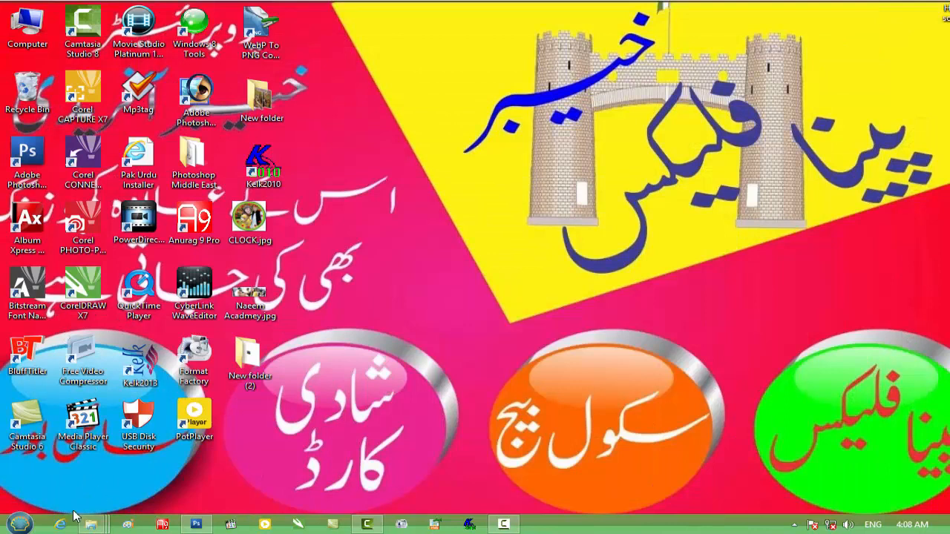
Step: Browse to the Wallpaper folder on Local Disk (J:) and open its Mix subfolder
mouse_move(90, 524)
left_click(110, 440)
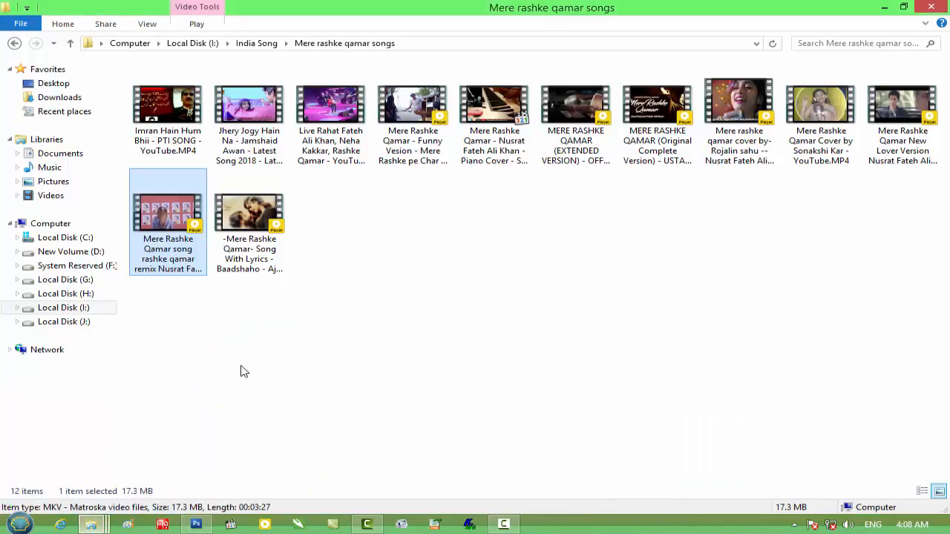
left_click(89, 322)
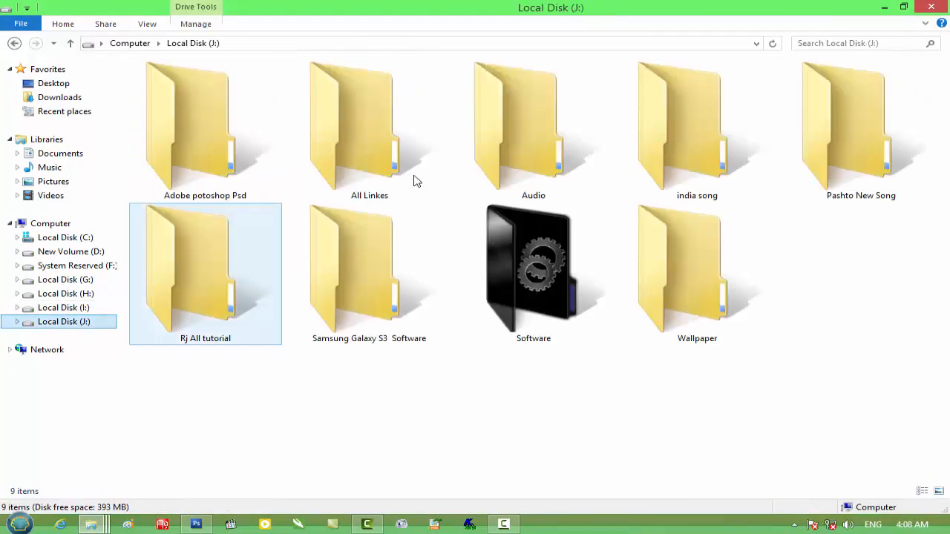
left_click(653, 306)
double_click(653, 305)
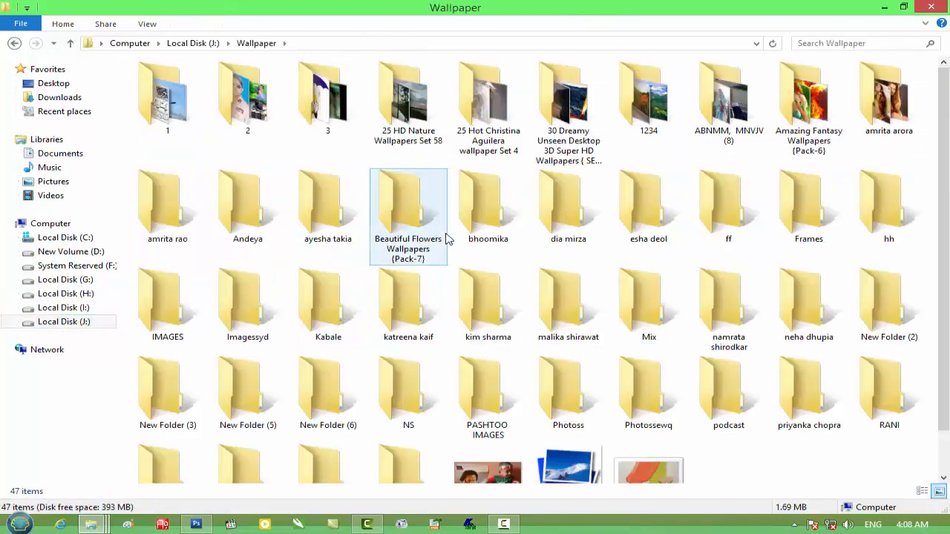
double_click(414, 112)
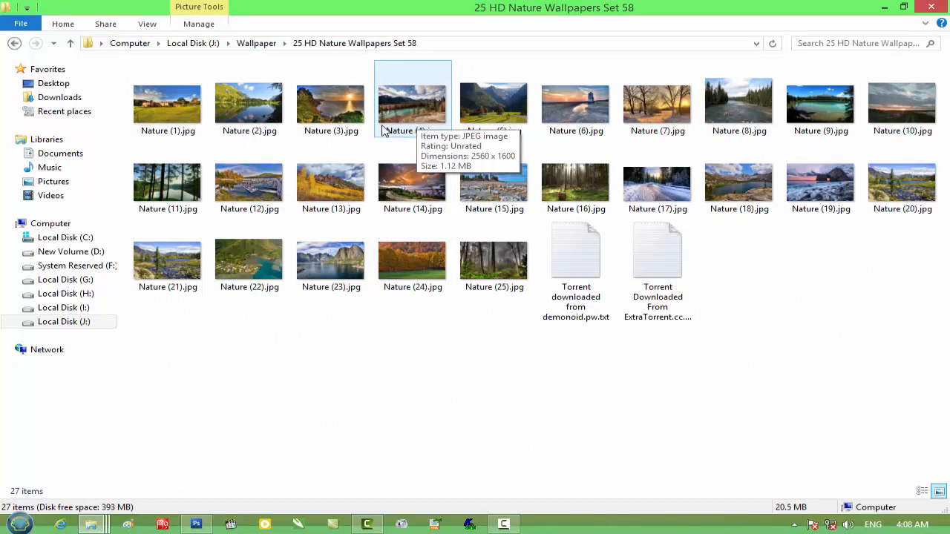
left_click(15, 43)
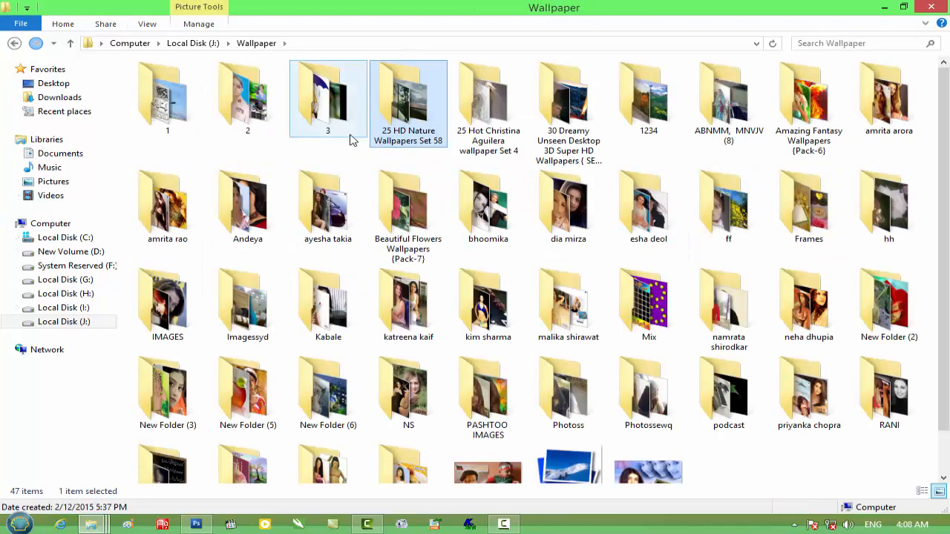
double_click(629, 334)
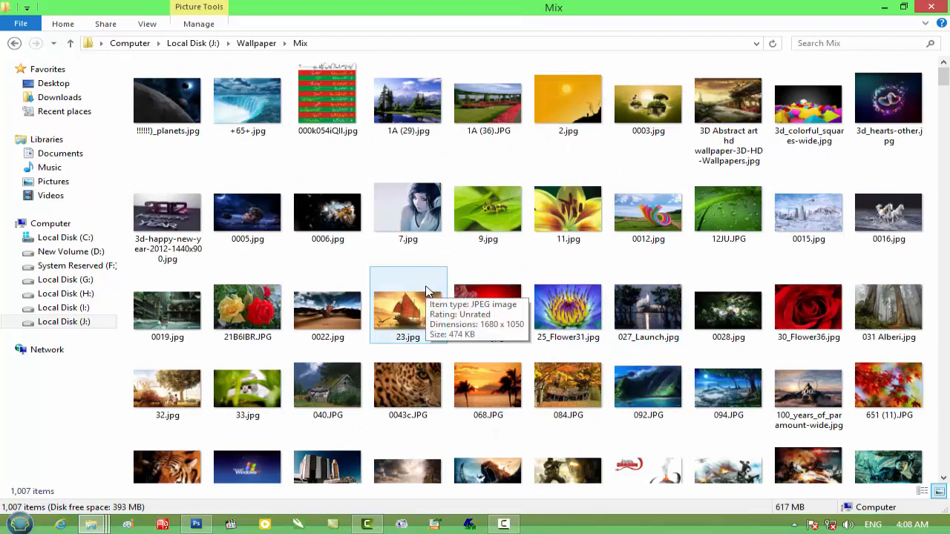
Step: Find atlantis_the_palm_dubai-1920x1200.jpg in the Mix folder, view it, and open it in Adobe Photoshop CS3
scroll(426, 291, "down", 3)
scroll(427, 291, "down", 4)
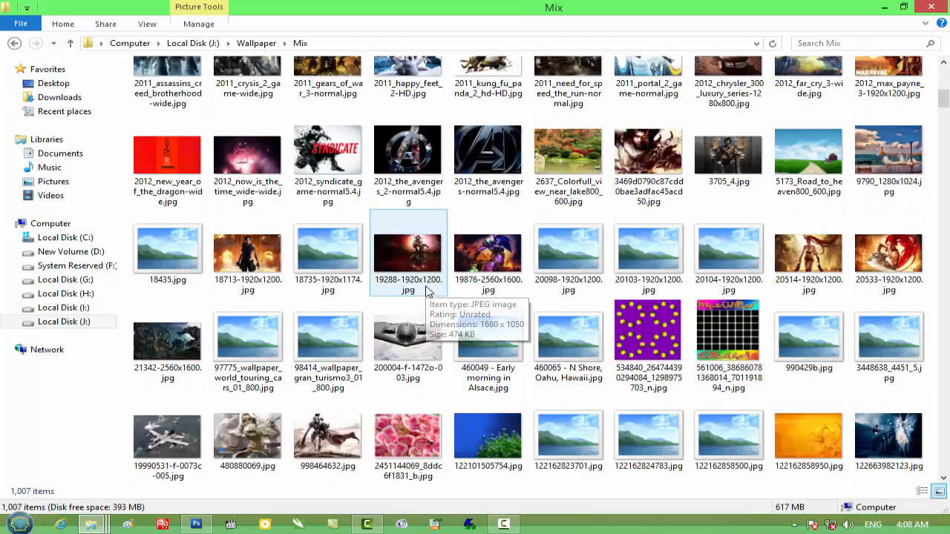
scroll(426, 291, "down", 4)
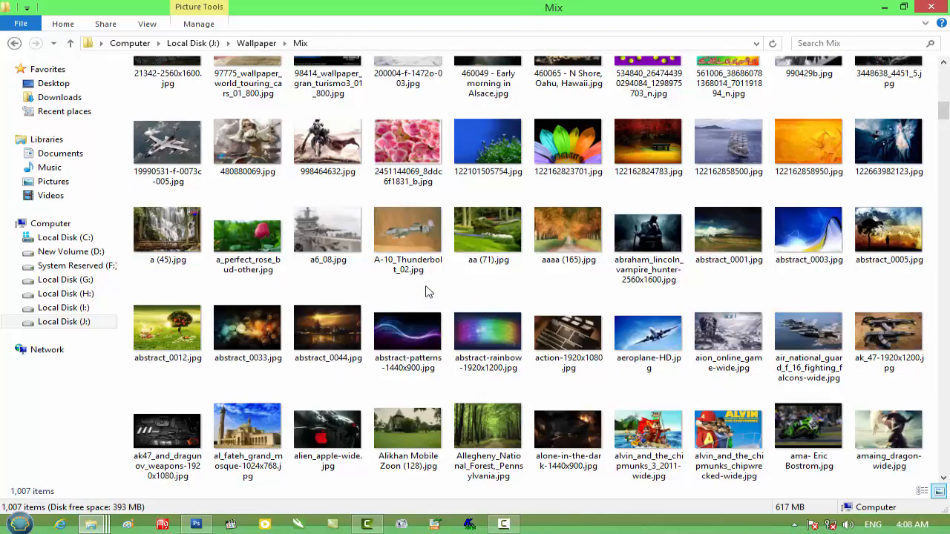
scroll(426, 291, "down", 4)
scroll(427, 291, "down", 4)
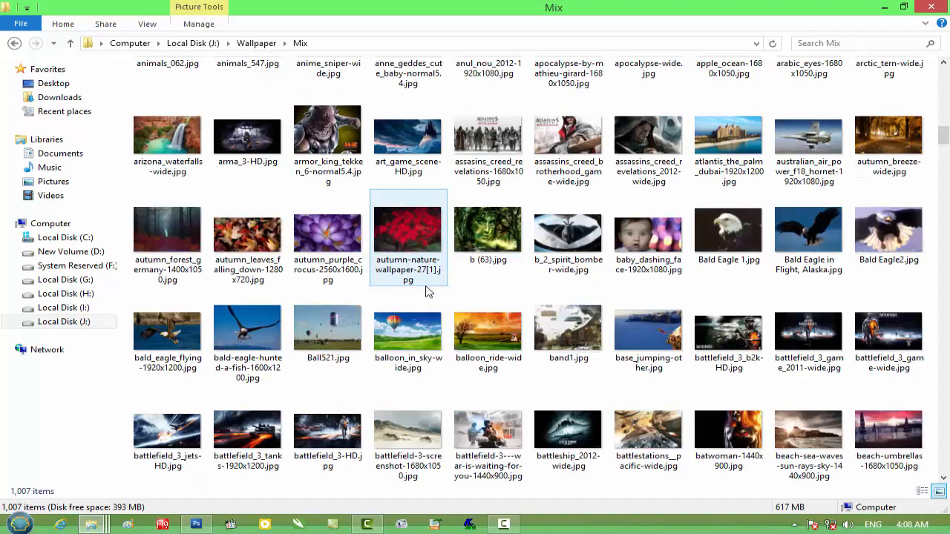
double_click(728, 152)
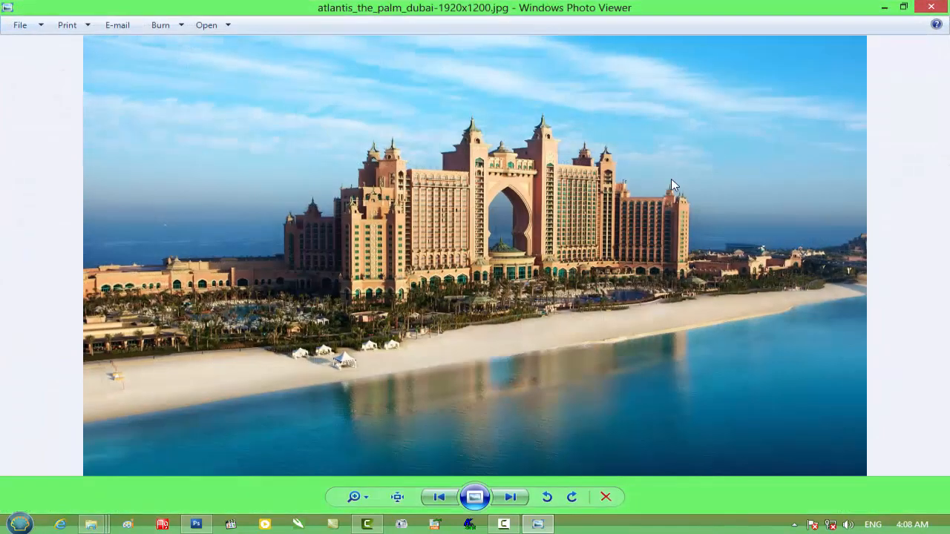
left_click(945, 7)
left_click_drag(748, 163, 344, 350)
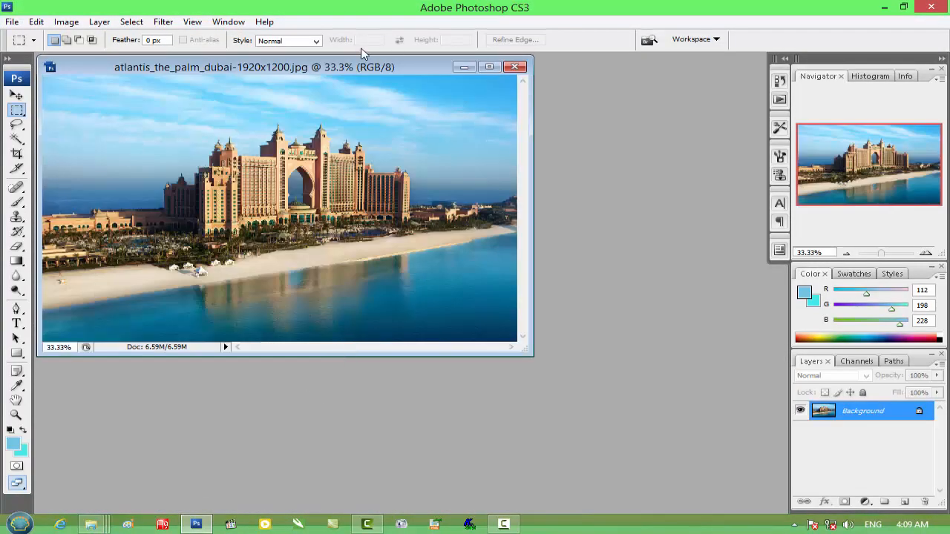
left_click_drag(362, 67, 427, 109)
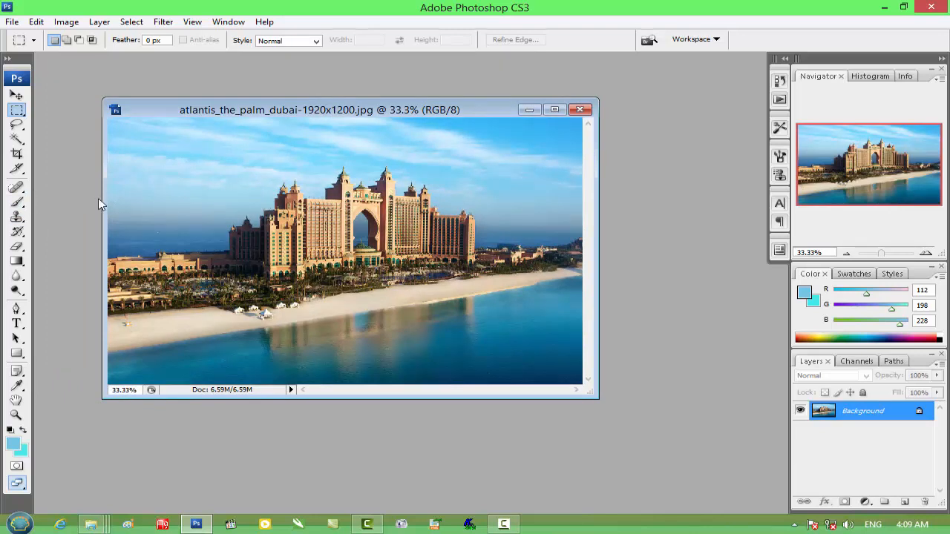
Step: Activate the Brush tool and open the Preset Manager for brushes
left_click(18, 203)
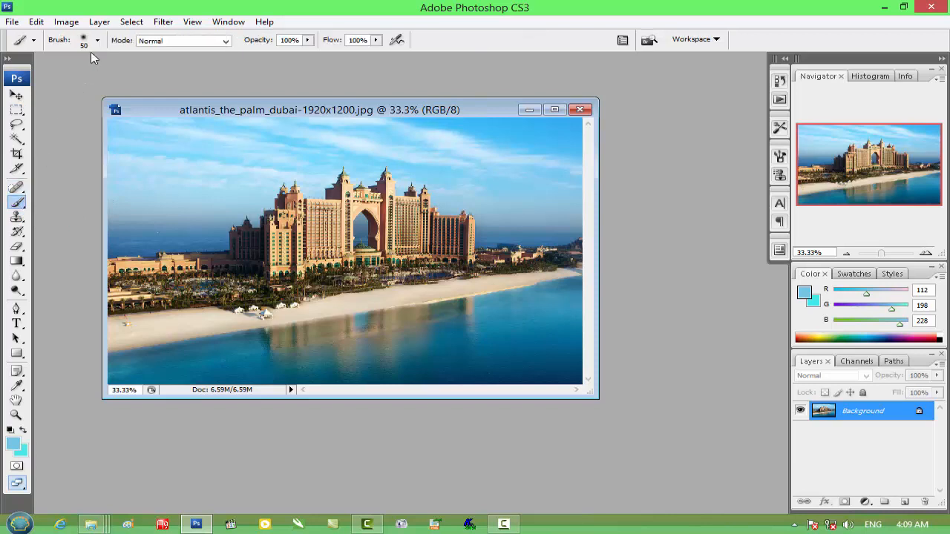
left_click(98, 43)
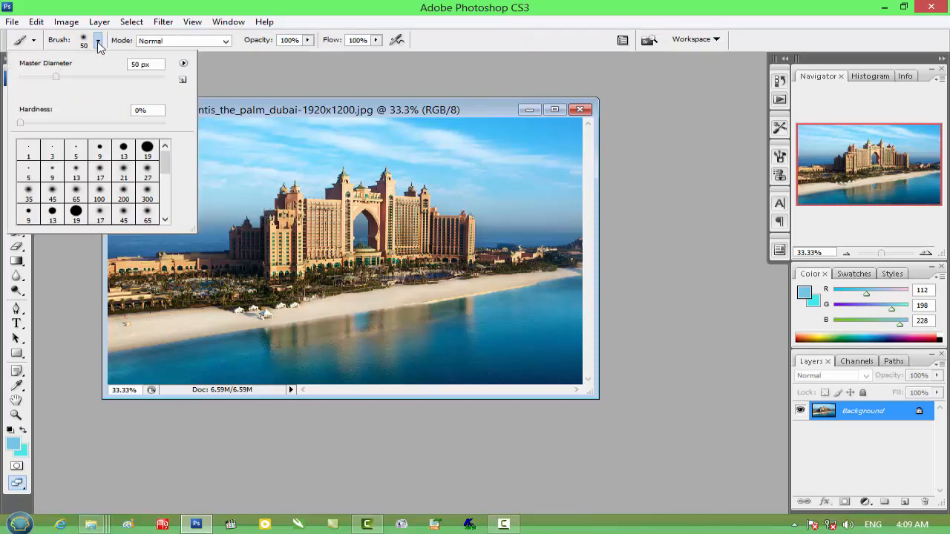
left_click(184, 65)
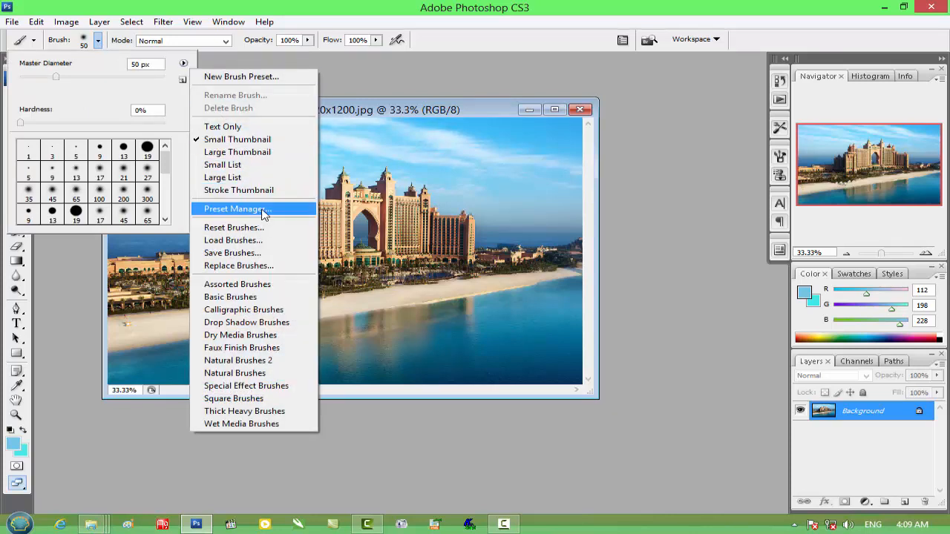
left_click(269, 215)
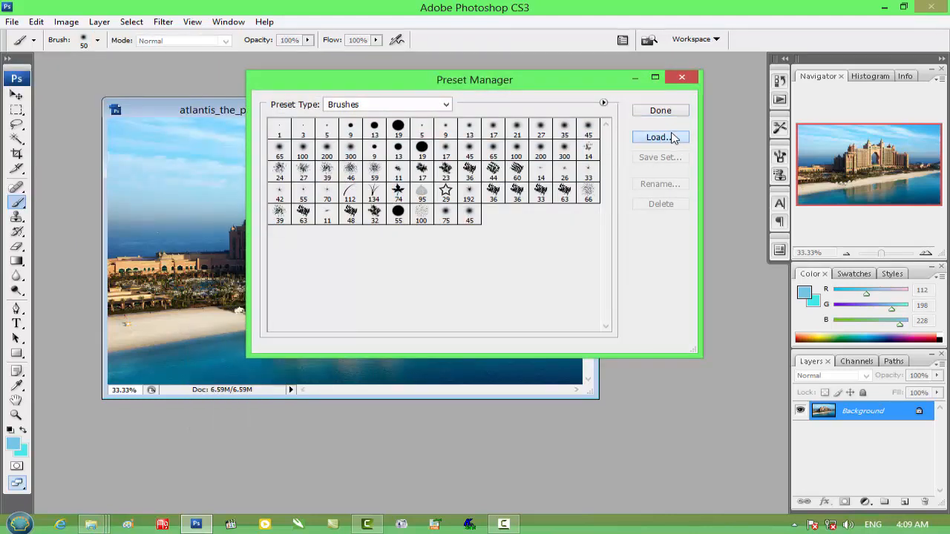
Step: Load Fireworks Brushes Megacollection.abr from the extracted folder in the desktop's New folder (2) into the brush presets
left_click(660, 137)
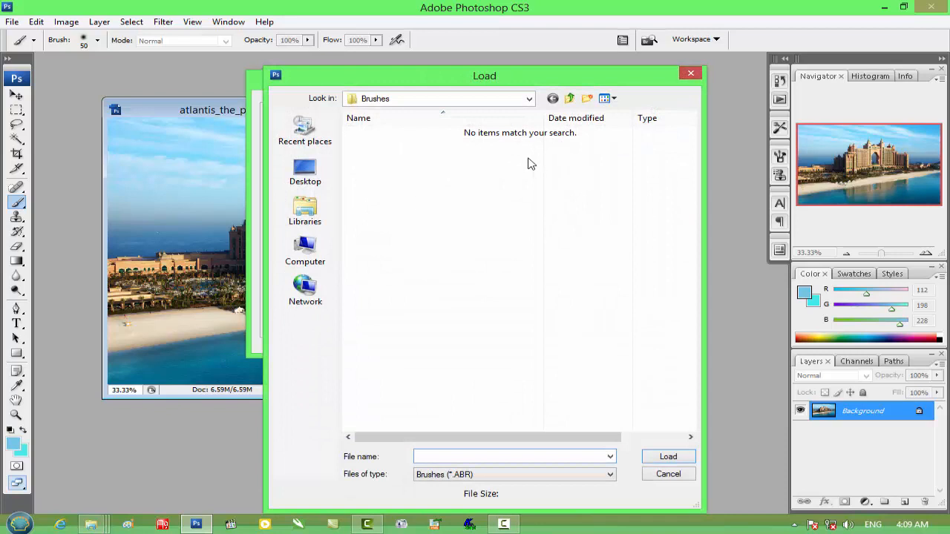
left_click(310, 187)
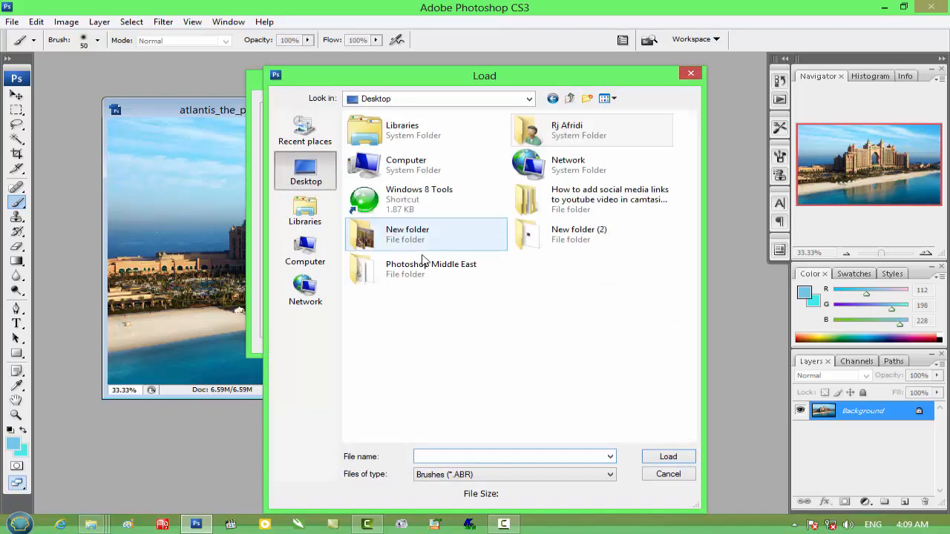
double_click(549, 236)
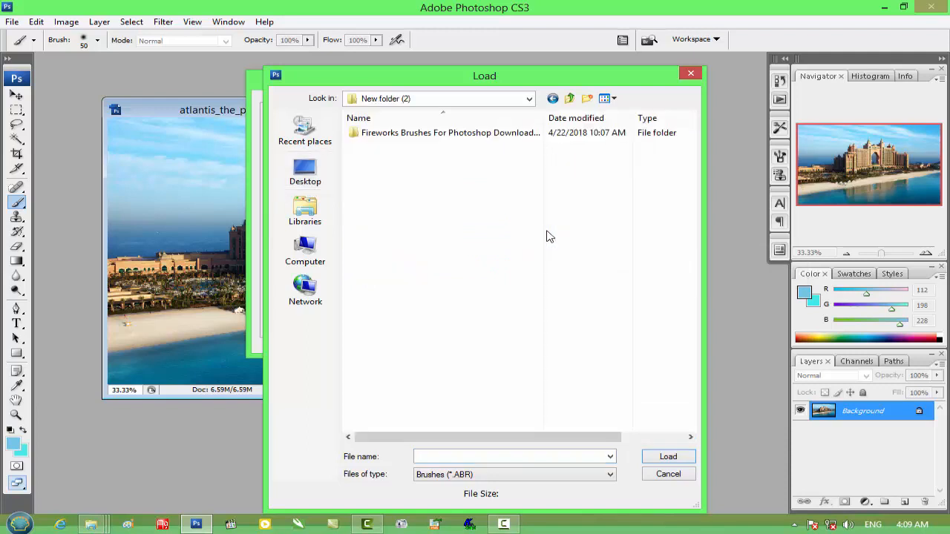
double_click(462, 135)
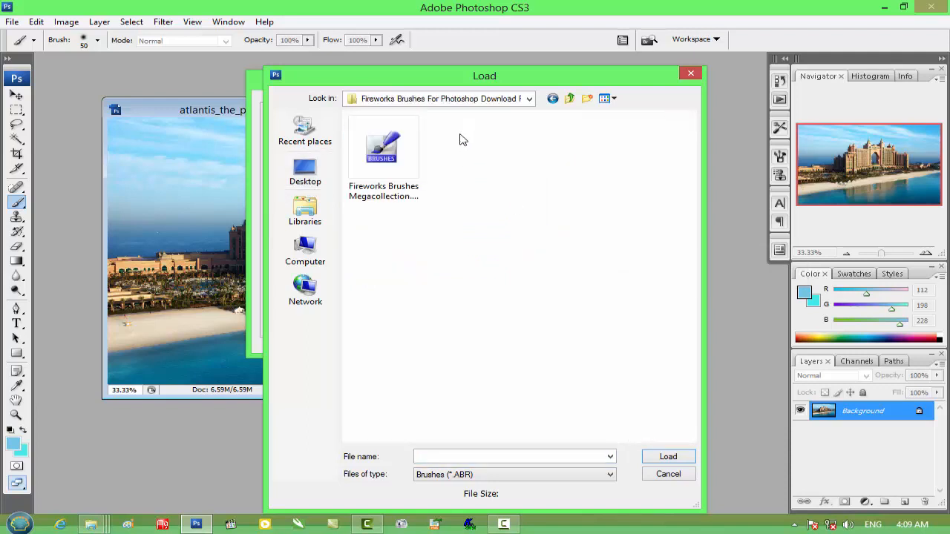
left_click(381, 187)
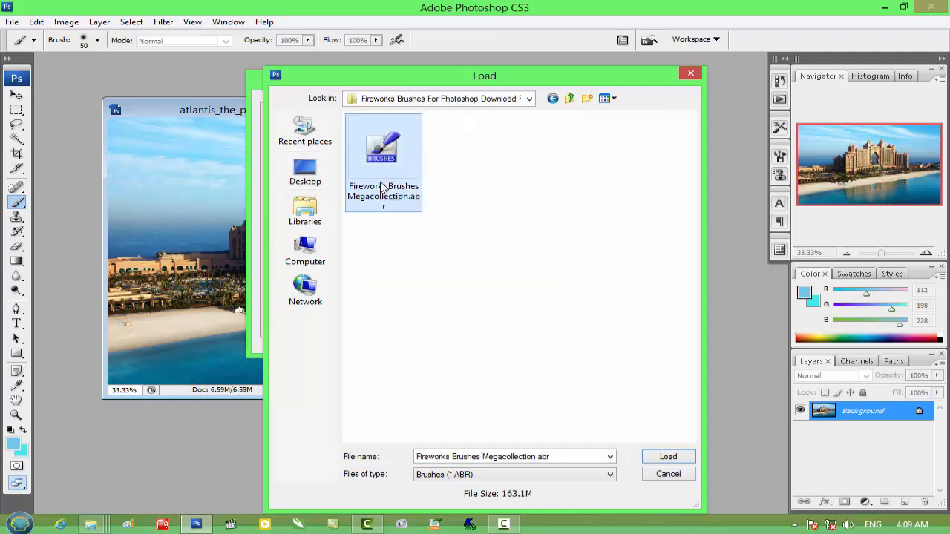
left_click(665, 459)
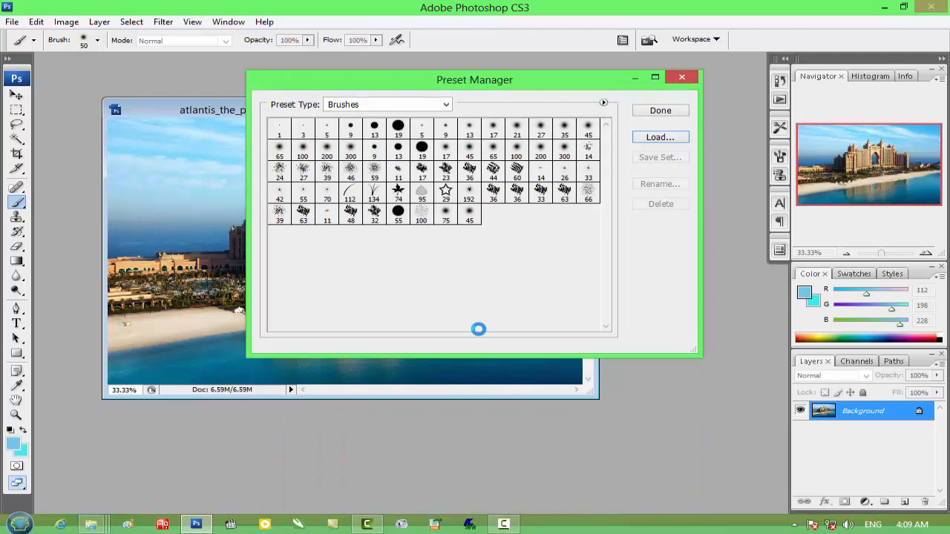
left_click(658, 111)
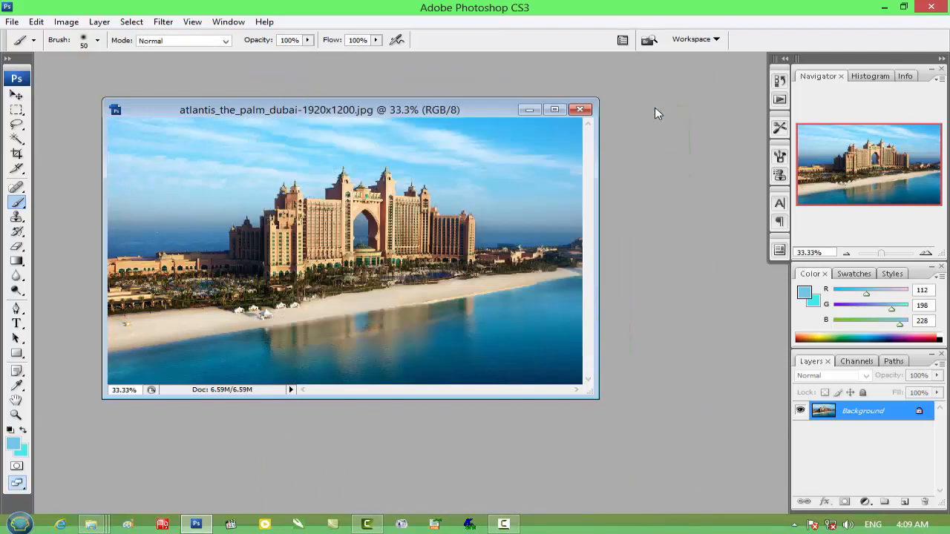
Step: Add a new layer above the photo and choose the 2000 px firework burst brush from the loaded collection
left_click(905, 503)
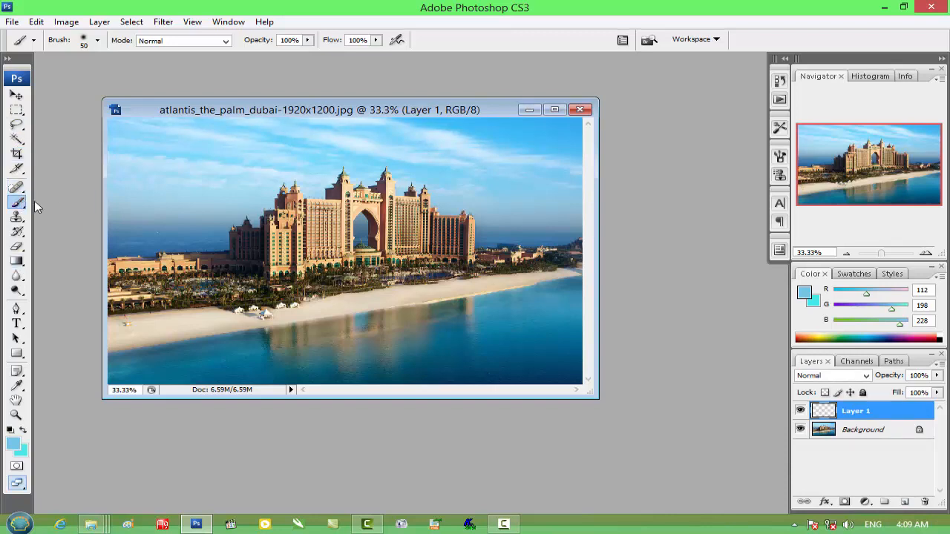
right_click(146, 199)
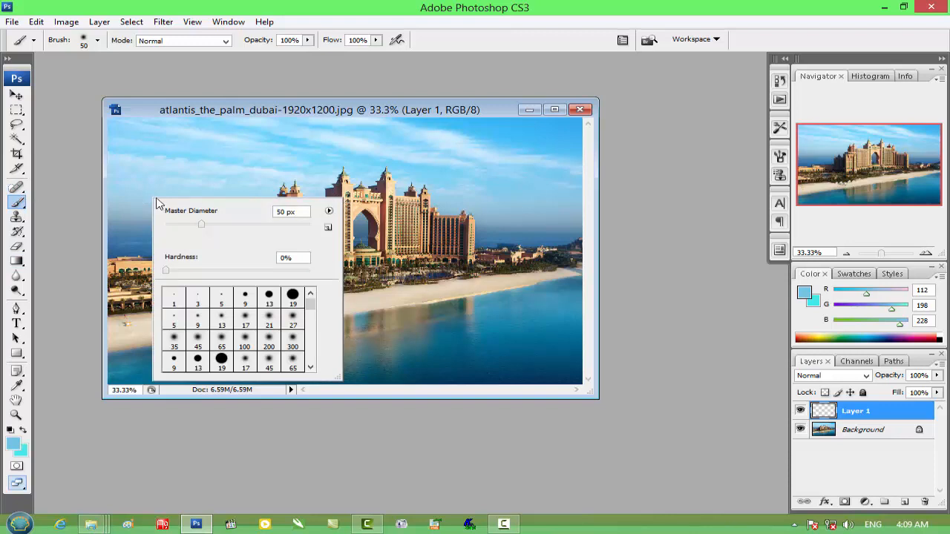
mouse_move(339, 379)
left_mouse_down()
mouse_move(372, 392)
mouse_move(552, 529)
left_mouse_up()
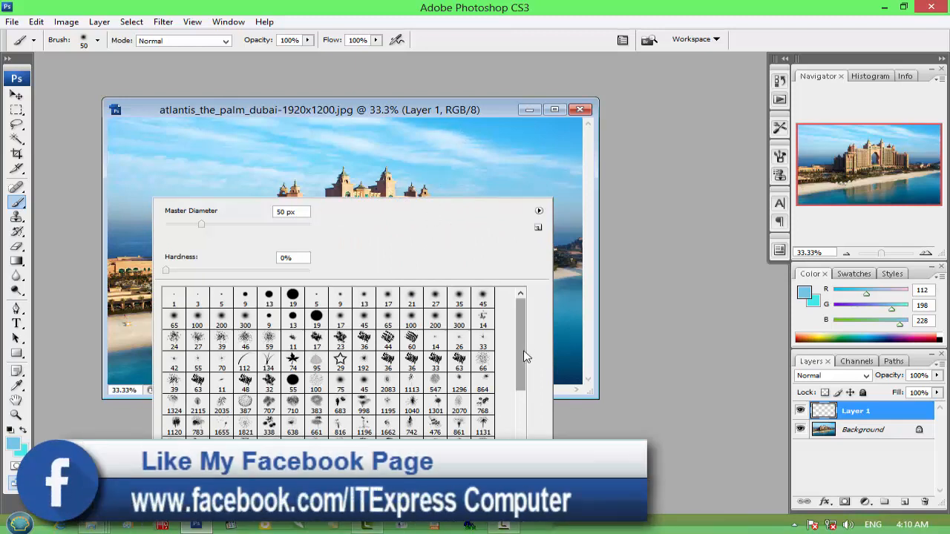
left_click_drag(515, 371, 511, 473)
left_click(388, 422)
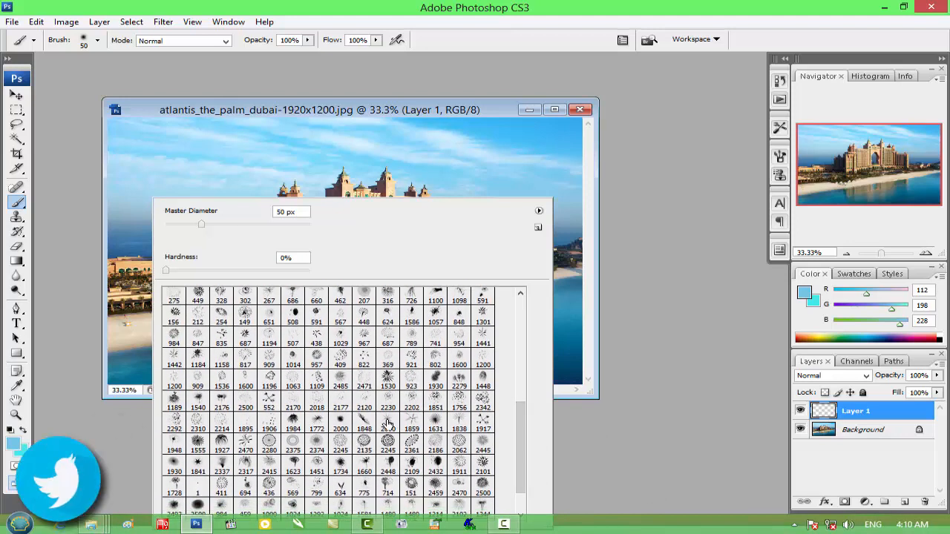
left_click(451, 114)
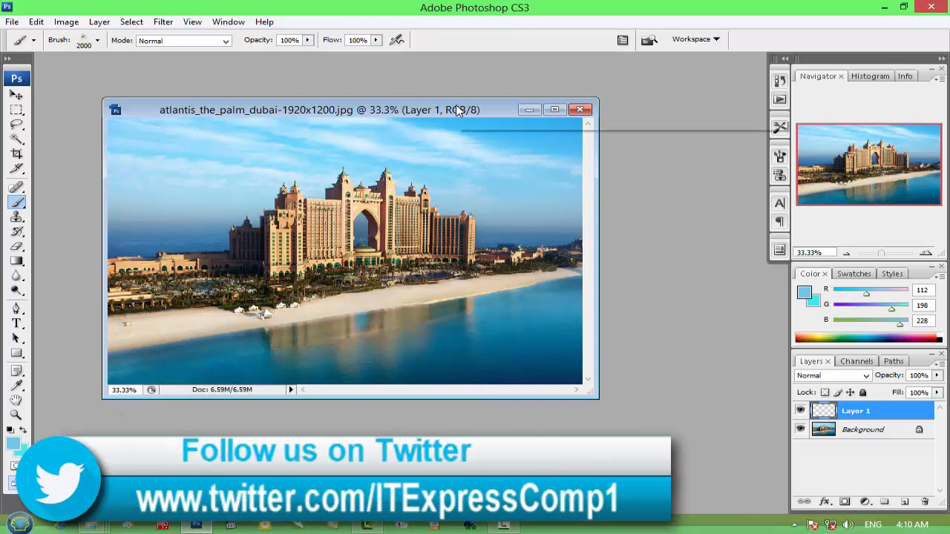
Step: Reduce the size of the firework brush to 800 px
key("bracketleft")
key("bracketleft")
key("bracketleft")
key("bracketleft")
key("bracketleft")
key("bracketleft")
key("bracketleft")
key("bracketleft")
key("bracketleft")
key("bracketleft")
key("bracketleft")
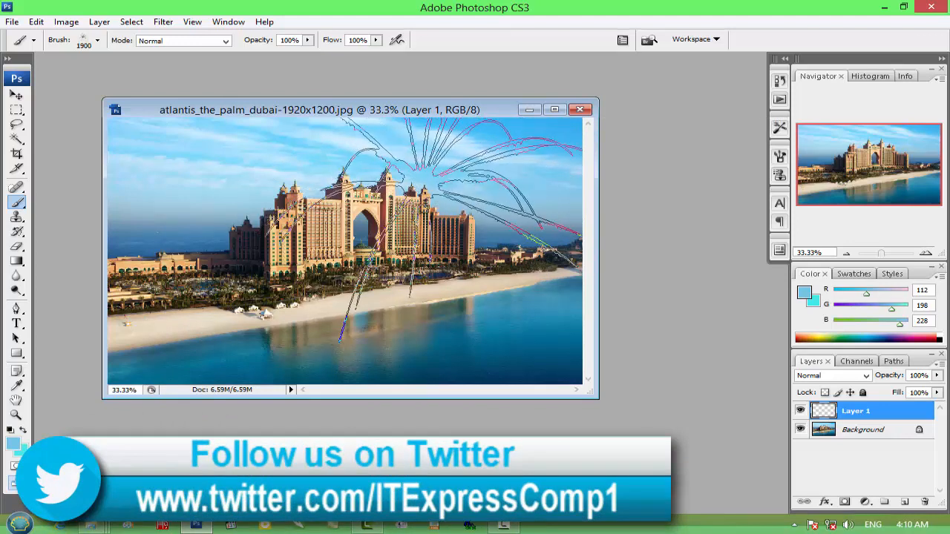
key("bracketleft")
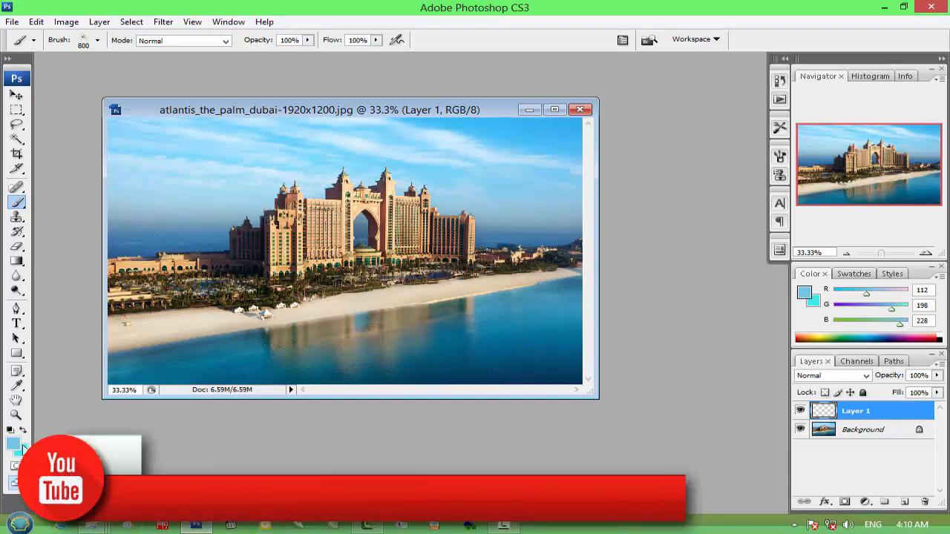
Step: Set the foreground color to red (R 248, G 50, B 4) and stamp one firework in the sky right of the hotel
left_click(17, 444)
left_click(395, 127)
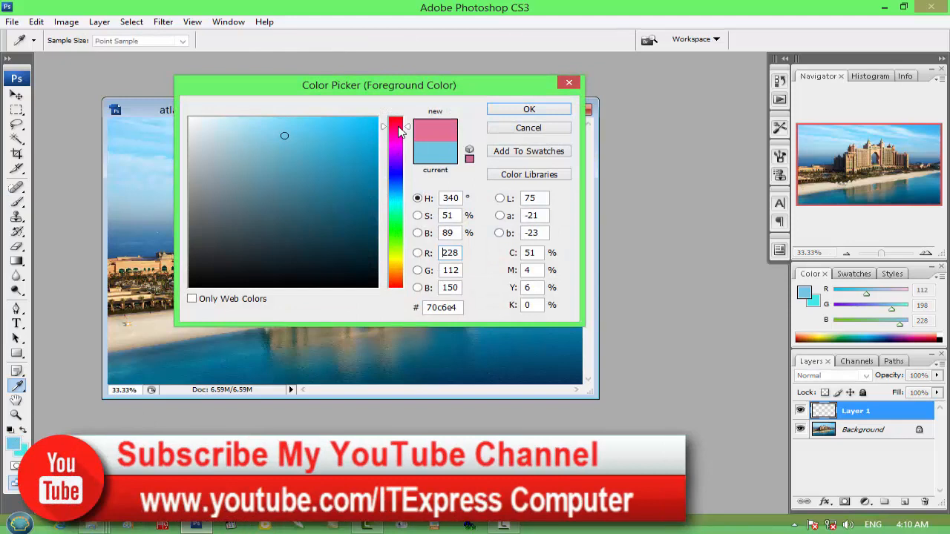
left_click_drag(389, 131, 396, 283)
left_click(375, 121)
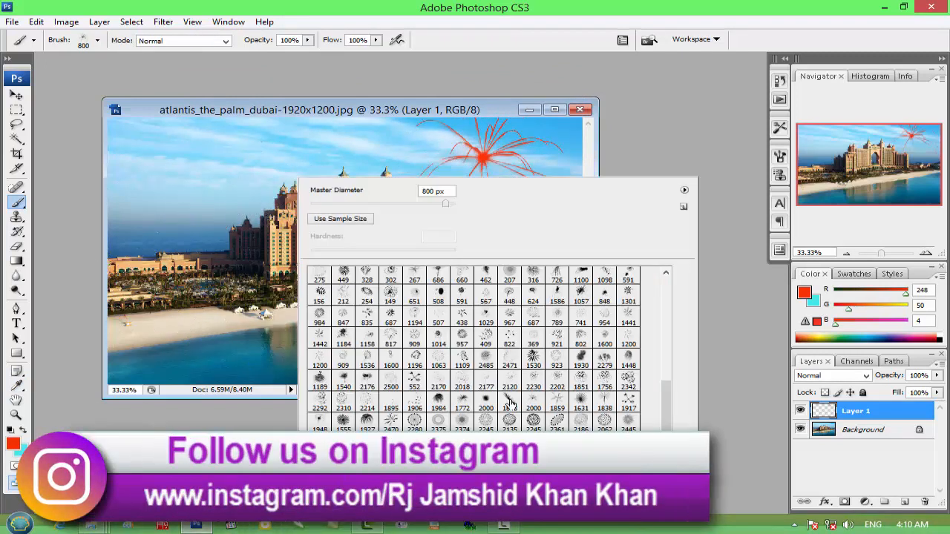
Step: Choose the second 1480 px trailing firework brush and set its size to 700 px
scroll(393, 386, "down", 2)
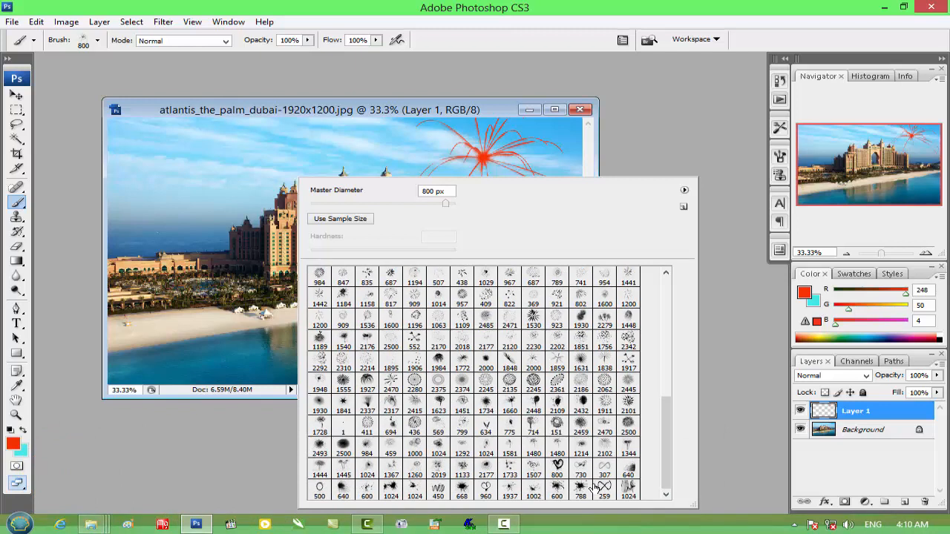
left_click(556, 449)
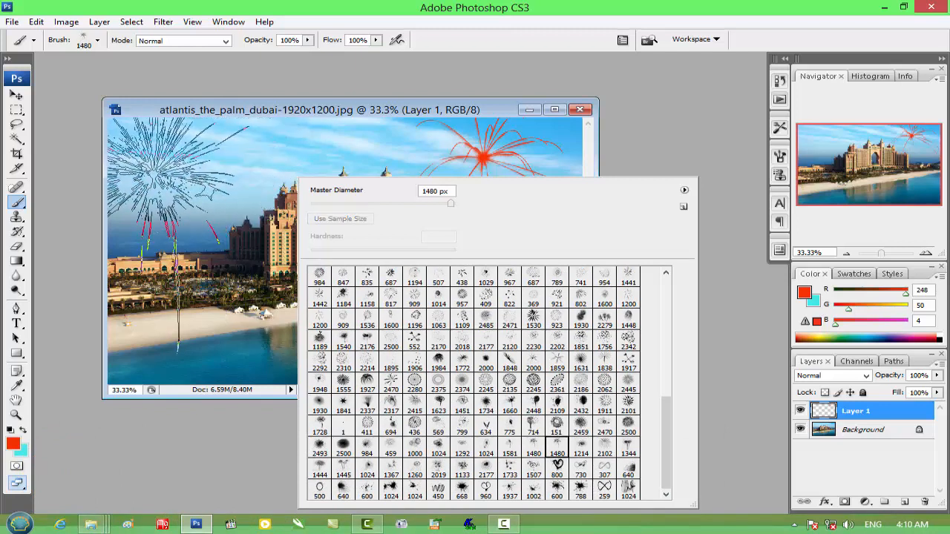
mouse_move(451, 205)
left_mouse_down()
mouse_move(343, 208)
mouse_move(420, 207)
left_mouse_up()
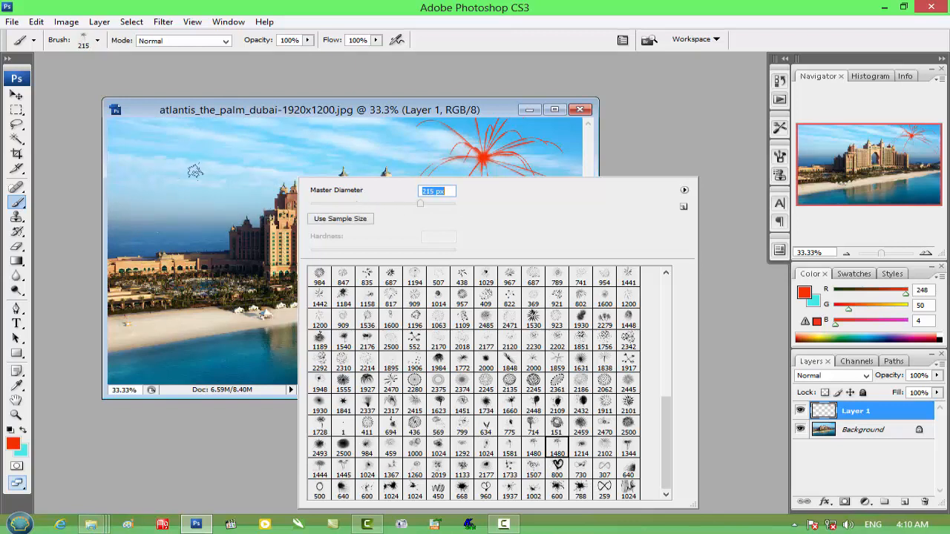
left_click(336, 111)
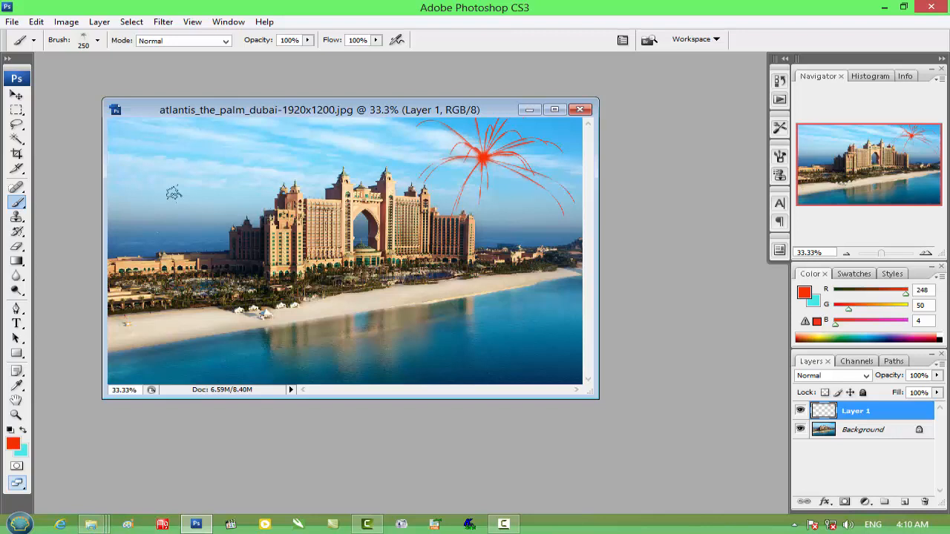
key("bracketright")
key("bracketright")
key("bracketright")
key("bracketright")
Step: Add another layer, set the foreground color to yellow fcee0e, and stamp a firework in the sky left of the hotel
left_click(904, 502)
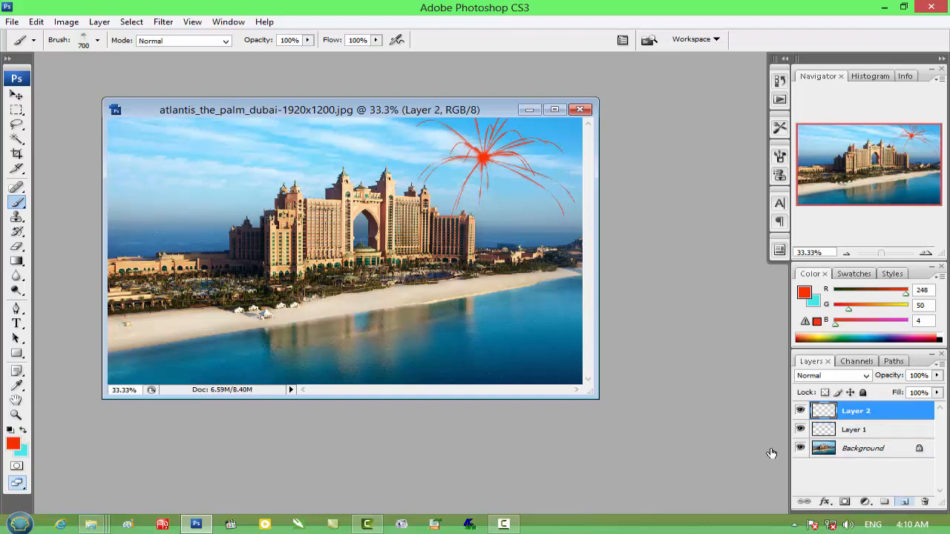
left_click(12, 445)
left_click(392, 260)
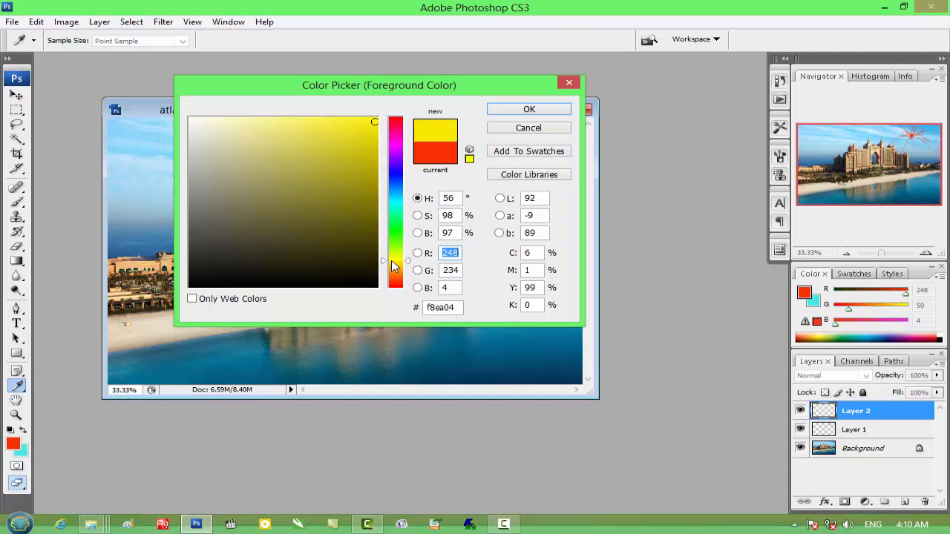
left_click(367, 119)
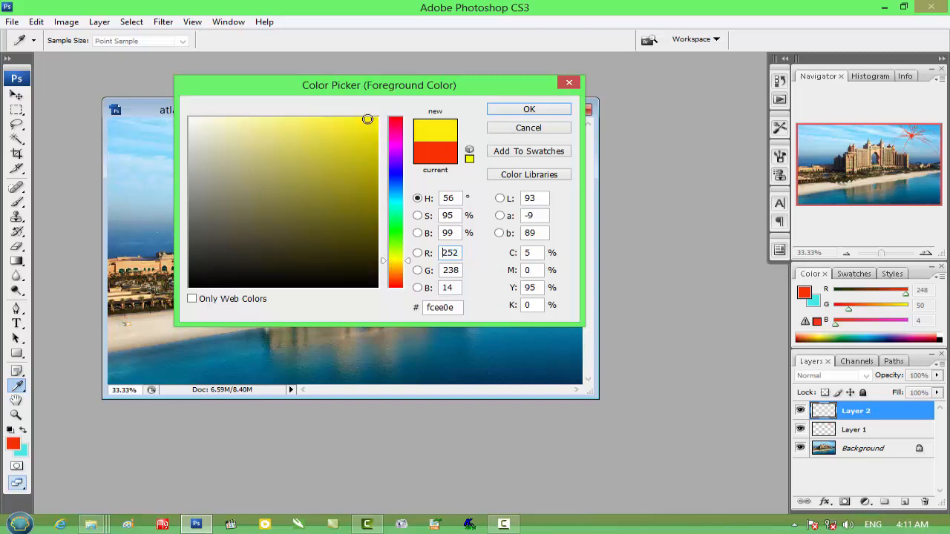
left_click(529, 110)
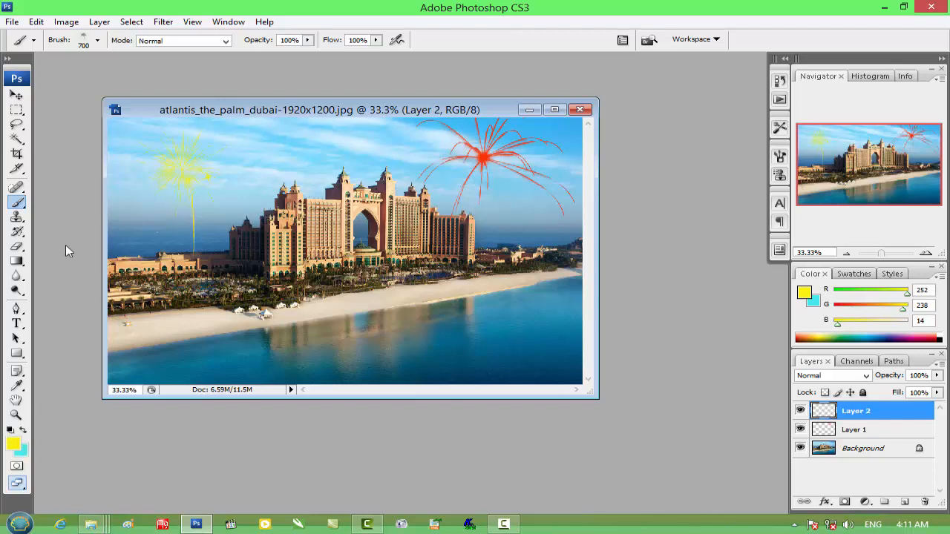
Step: Choose the 1660 px firework brush and reduce its size to 600 px
right_click(334, 253)
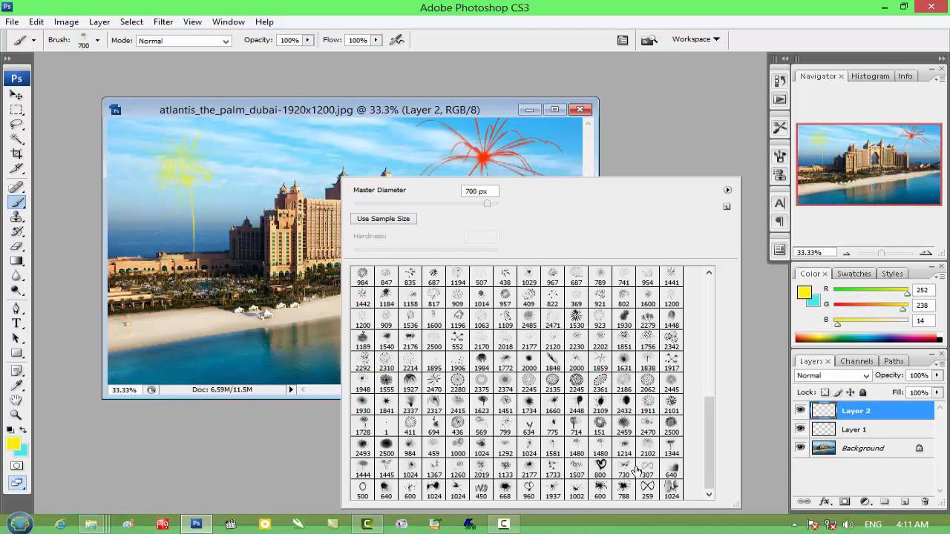
left_click(553, 405)
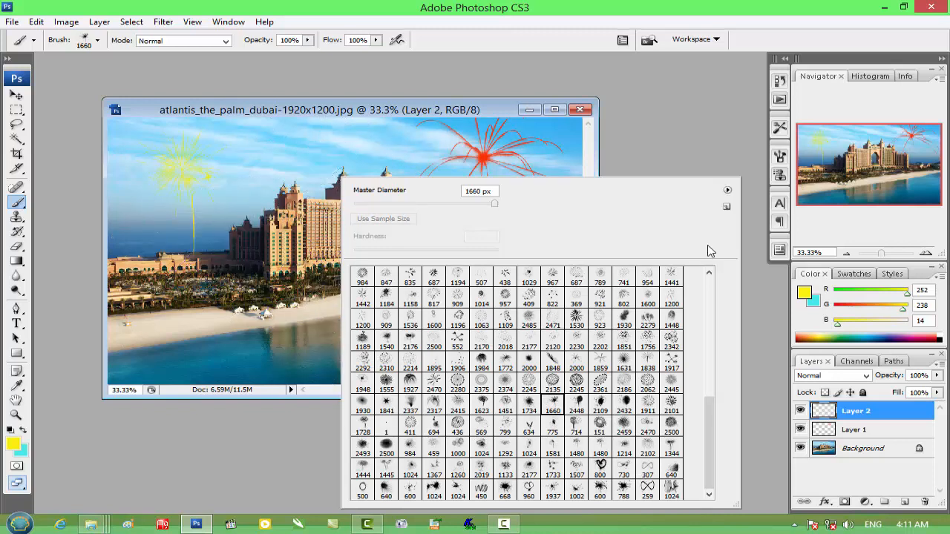
left_click(456, 111)
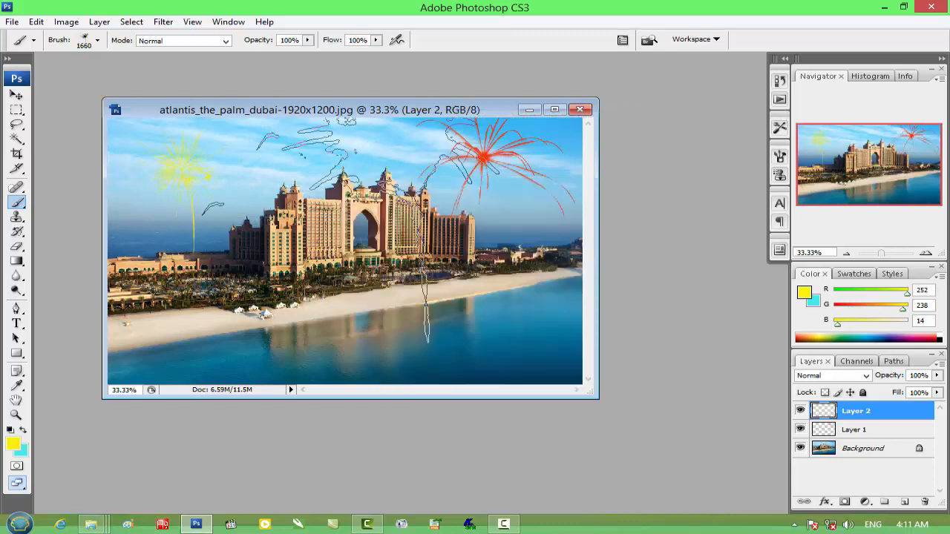
key("bracketleft")
key("bracketleft")
key("bracketleft")
key("bracketleft")
key("bracketleft")
key("bracketleft")
key("bracketleft")
key("bracketleft")
key("bracketleft")
key("bracketleft")
key("bracketleft")
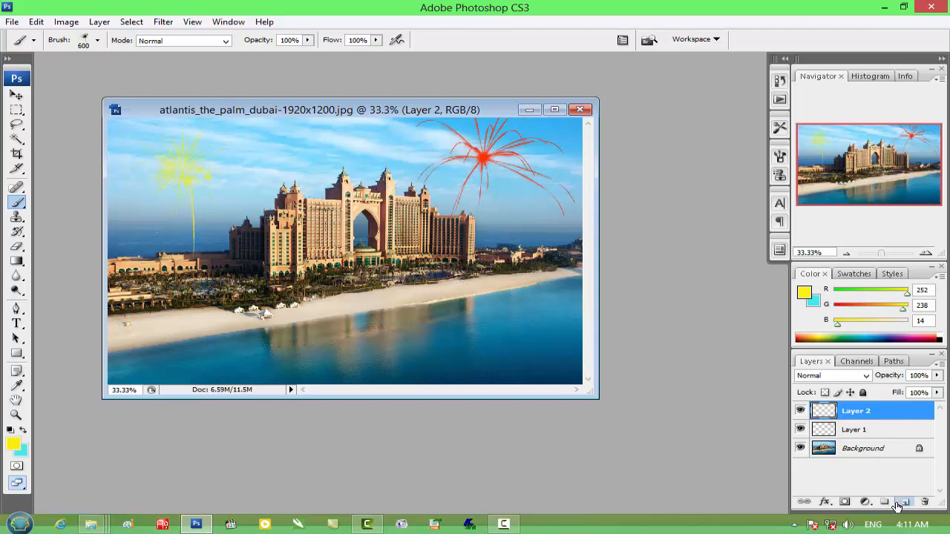
Step: Add a third new layer and set the foreground color to green 35fc0e
left_click(904, 502)
left_click(17, 446)
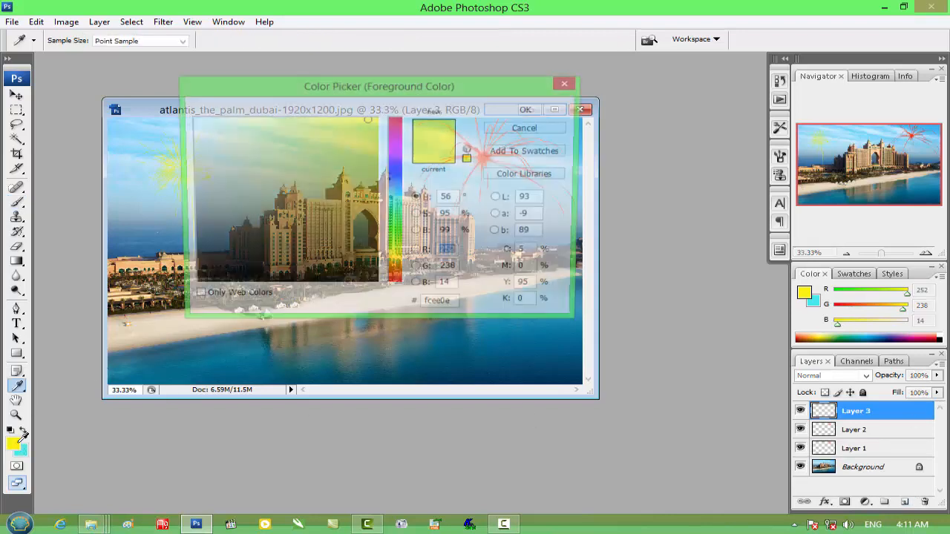
left_click(395, 235)
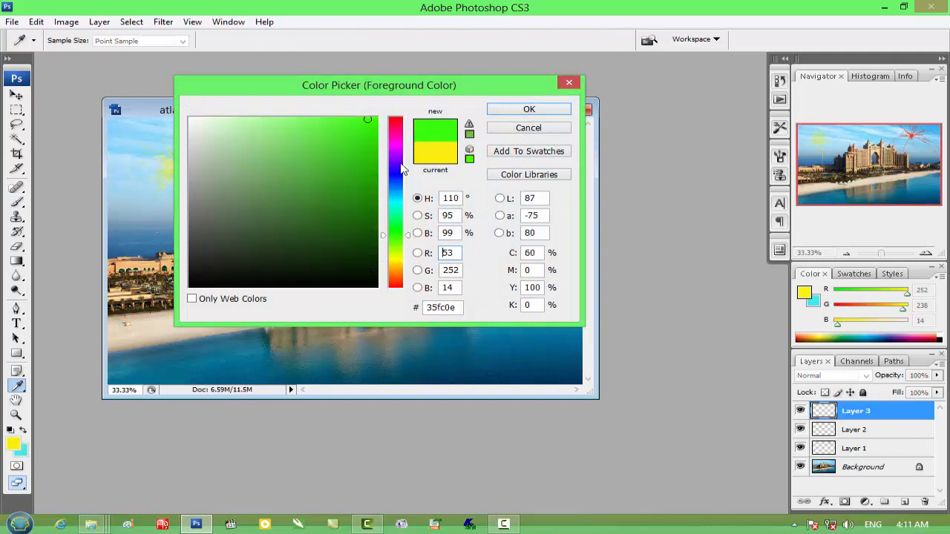
left_click(541, 115)
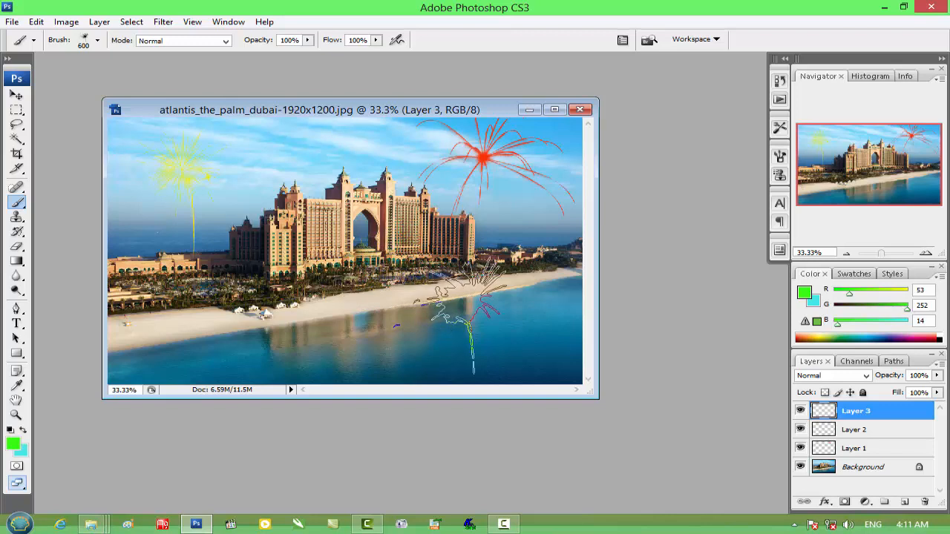
Step: Stamp two green 600 px fireworks along the shoreline and a smaller 200 px one between them
left_click(468, 315)
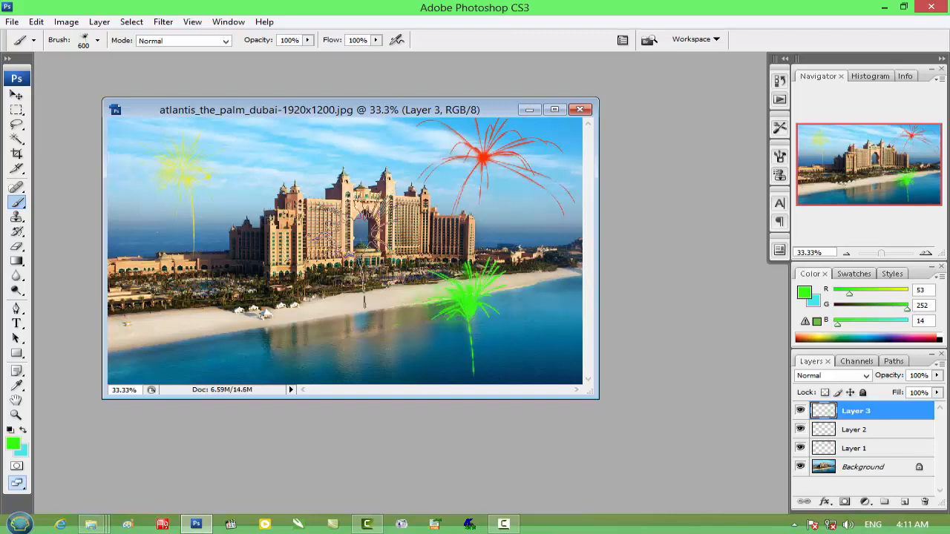
left_click(271, 327)
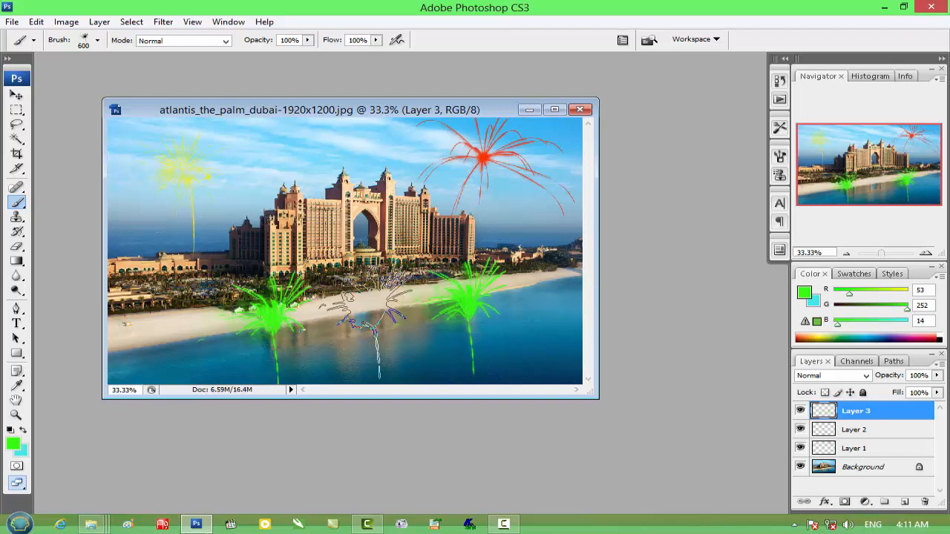
key("bracketleft")
key("bracketleft")
key("bracketleft")
key("bracketleft")
key("bracketleft")
left_click(362, 304)
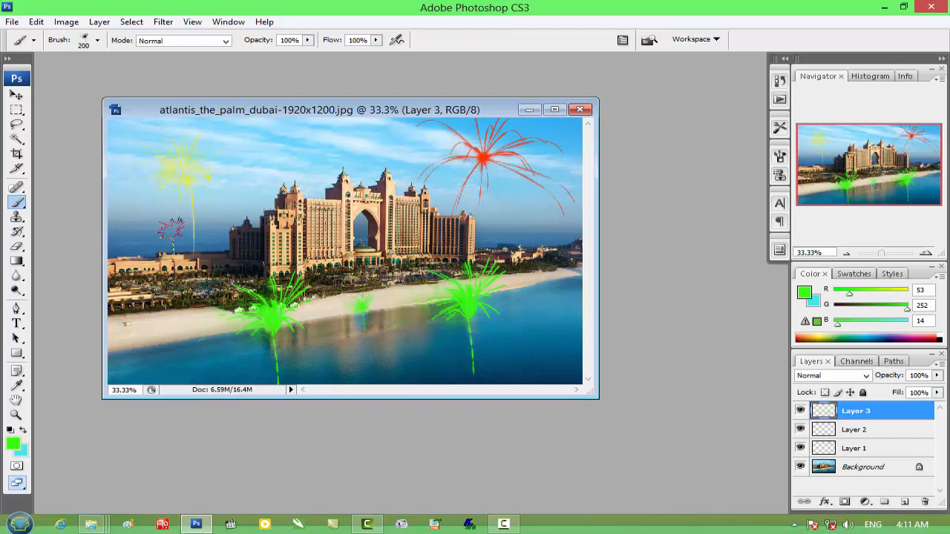
Step: Minimize the image window and Photoshop to return to the desktop
left_click(531, 110)
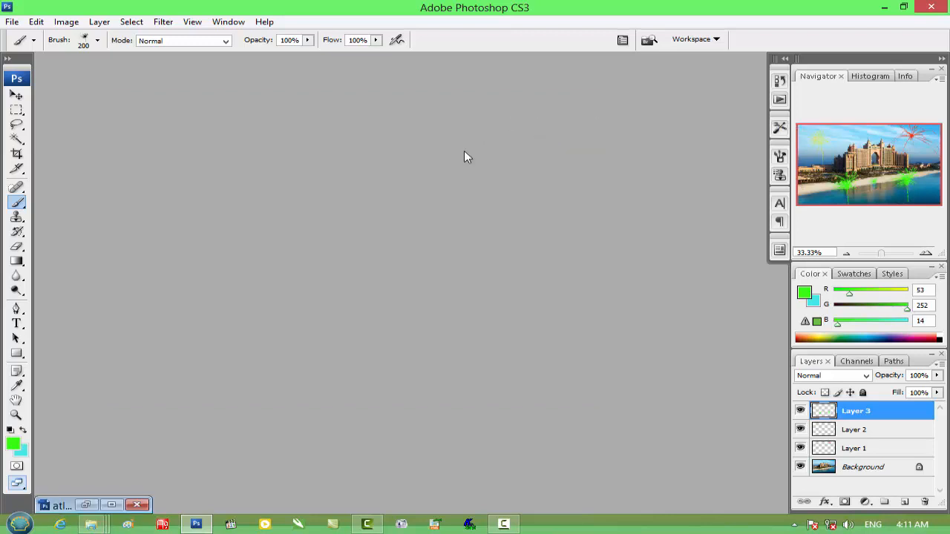
left_click(885, 7)
left_click(886, 9)
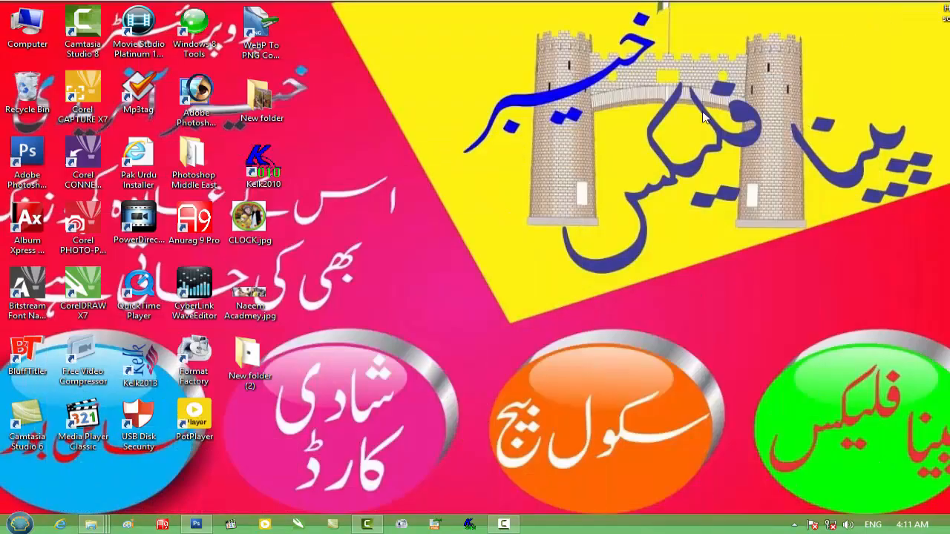